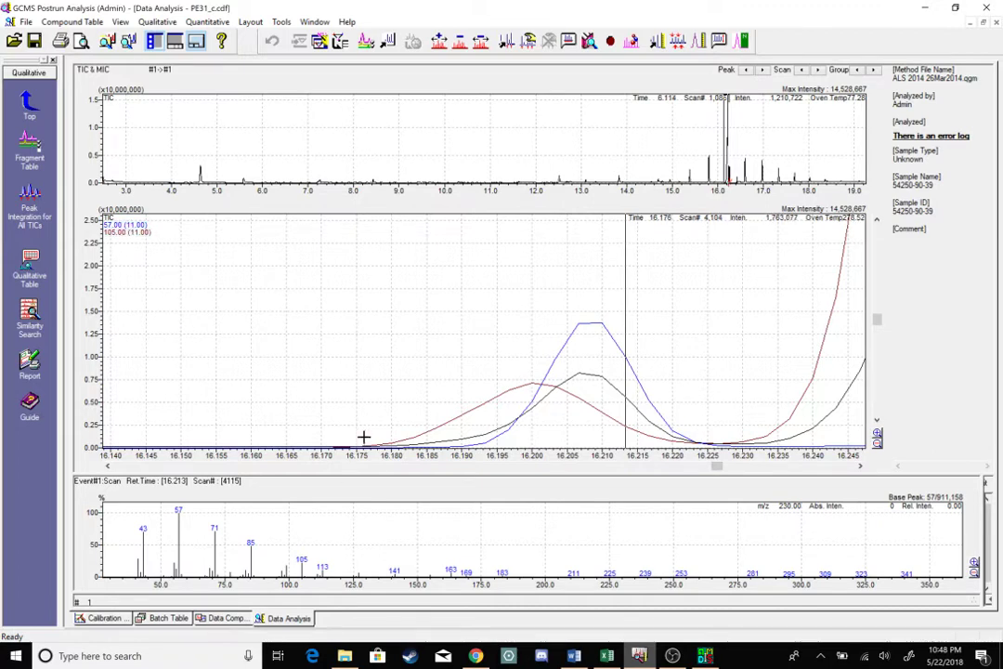
# Browse the peak's mass spectra across scans from 16.190 to 16.210 min
pyautogui.click(530, 387)
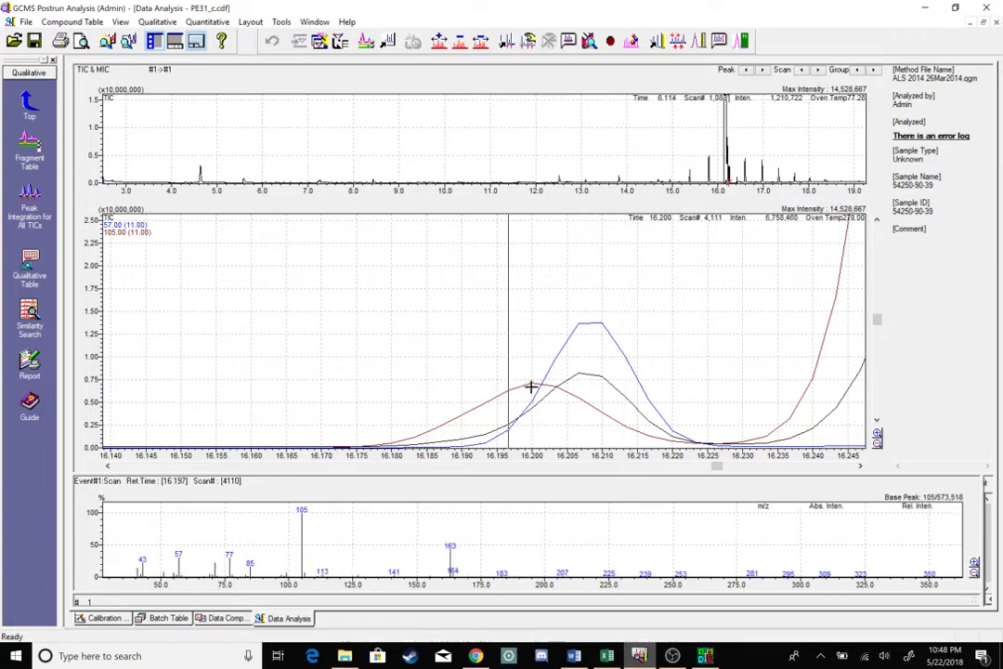
pyautogui.click(535, 384)
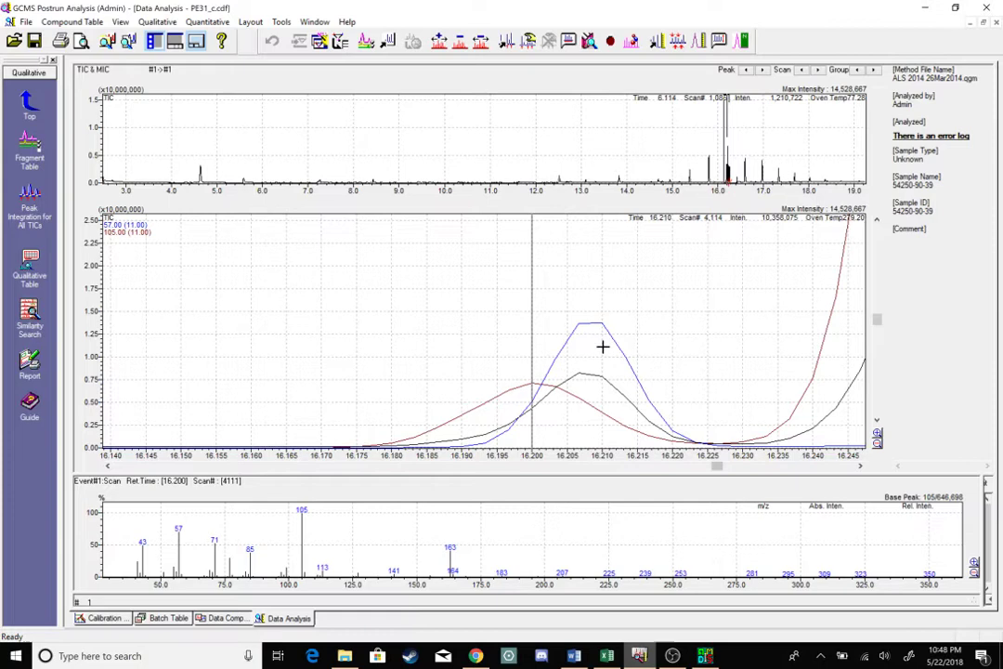
pyautogui.press('Right')
pyautogui.press('Right')
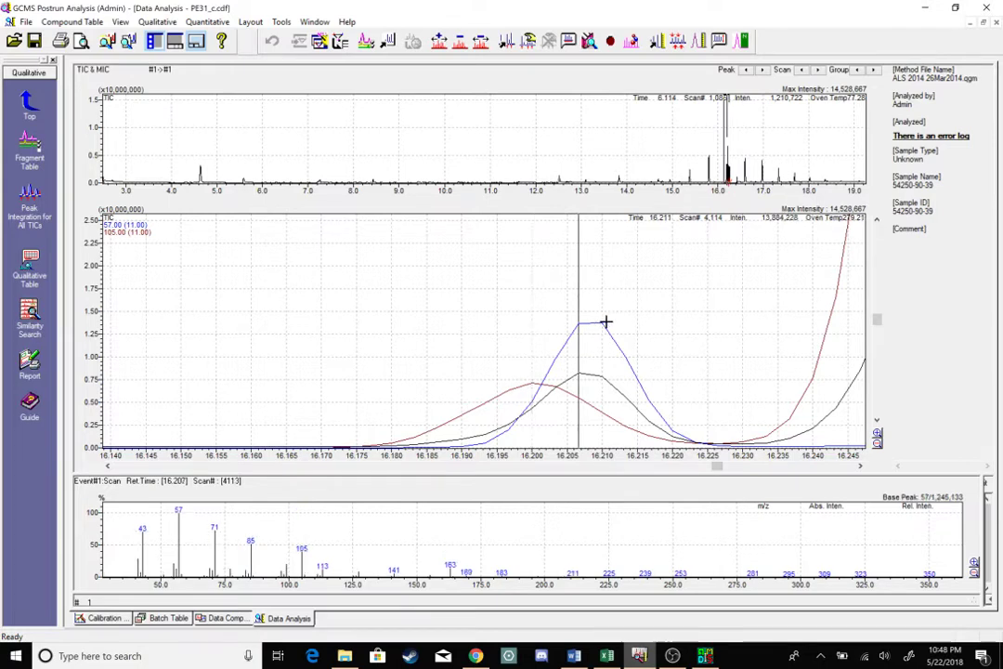
pyautogui.press('Right')
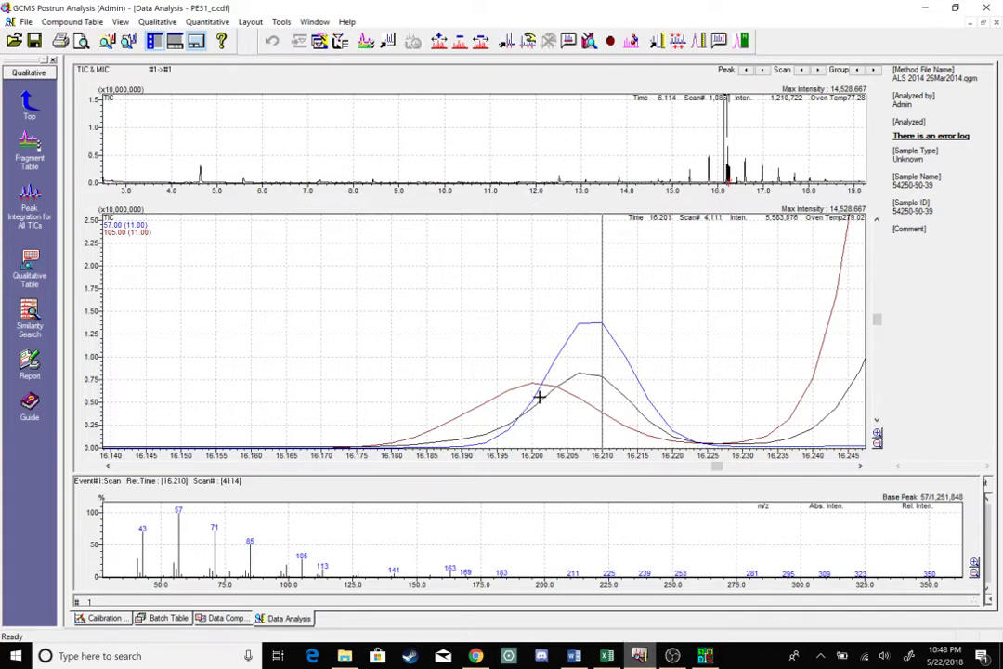
pyautogui.click(462, 405)
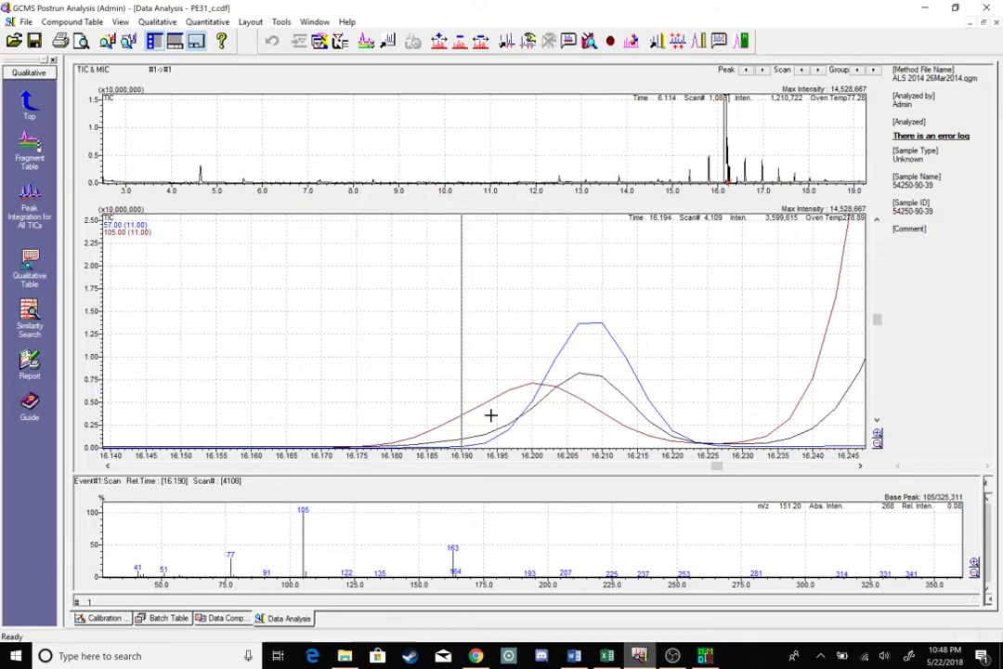
pyautogui.moveTo(490, 416); pyautogui.dragTo(639, 410)
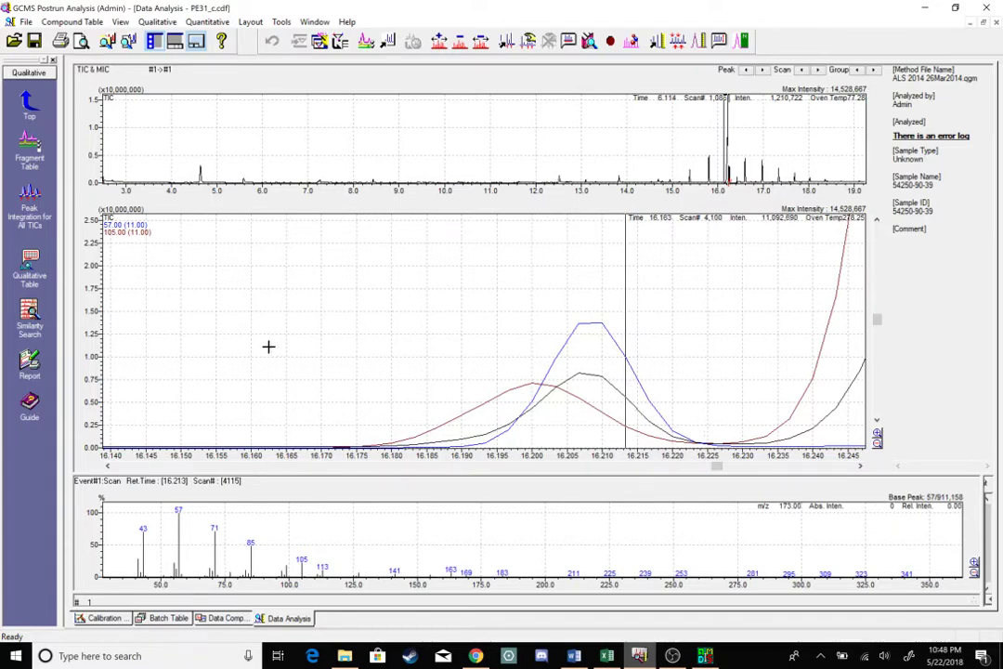
# Save the run as an AIA (Andi) .cdf file in C:\GCMSsolution
pyautogui.click(26, 21)
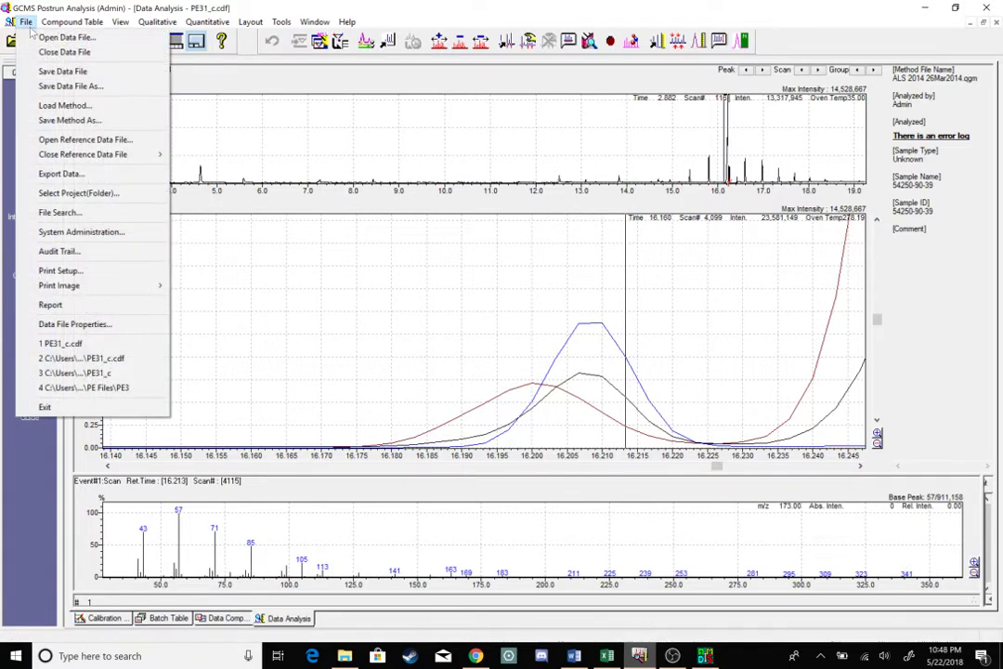
pyautogui.click(53, 86)
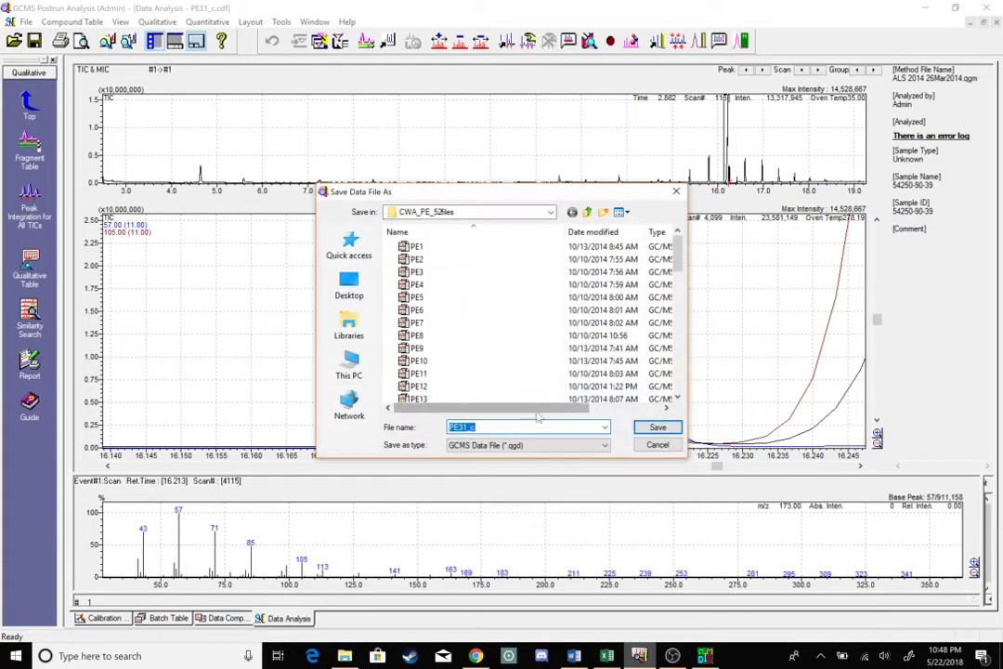
pyautogui.click(595, 445)
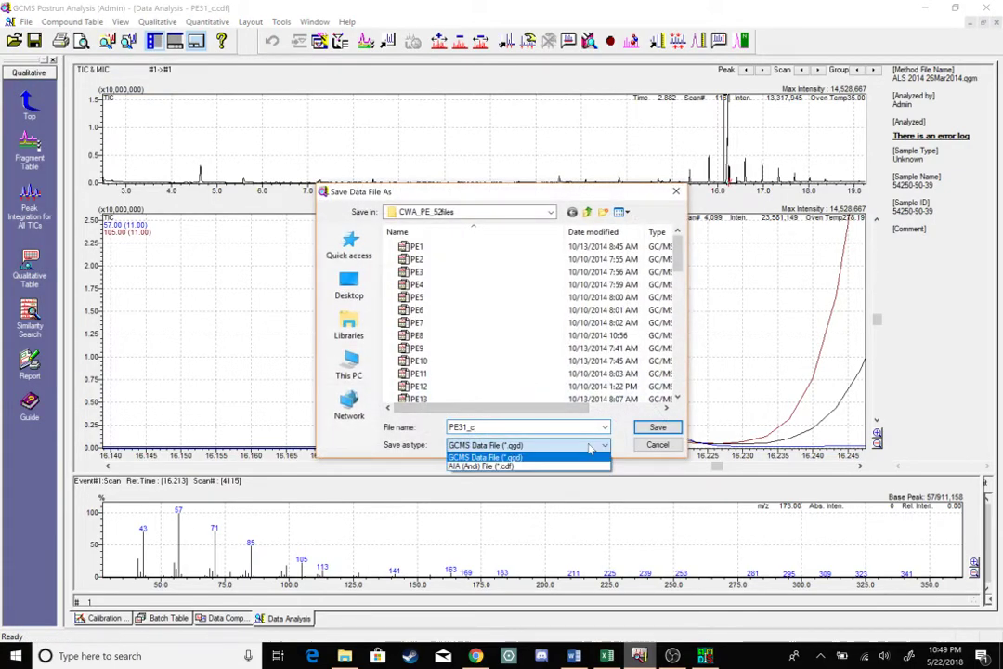
pyautogui.click(510, 467)
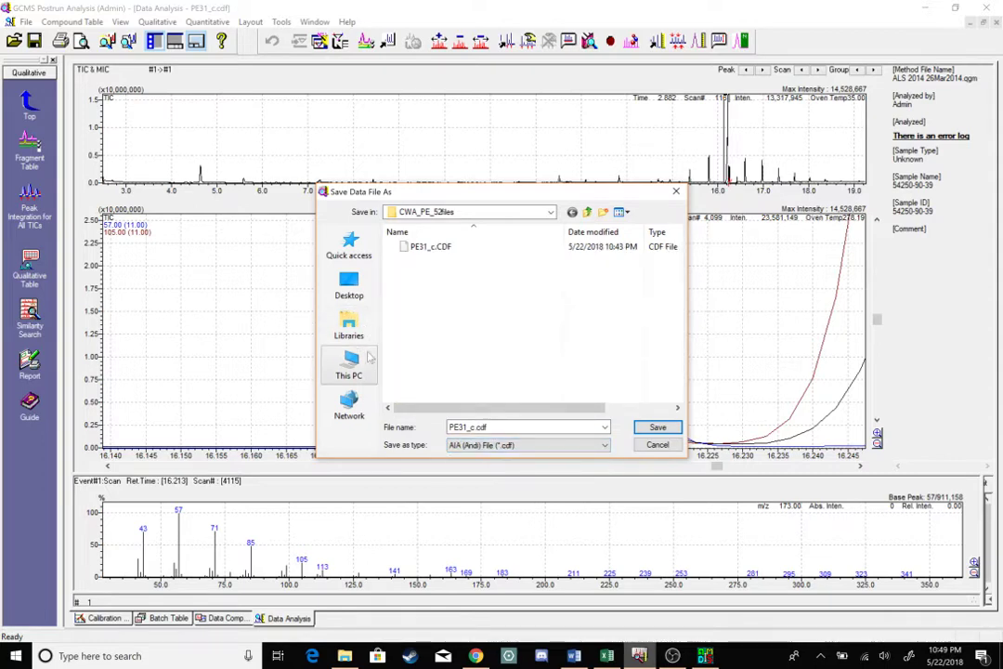
pyautogui.click(352, 370)
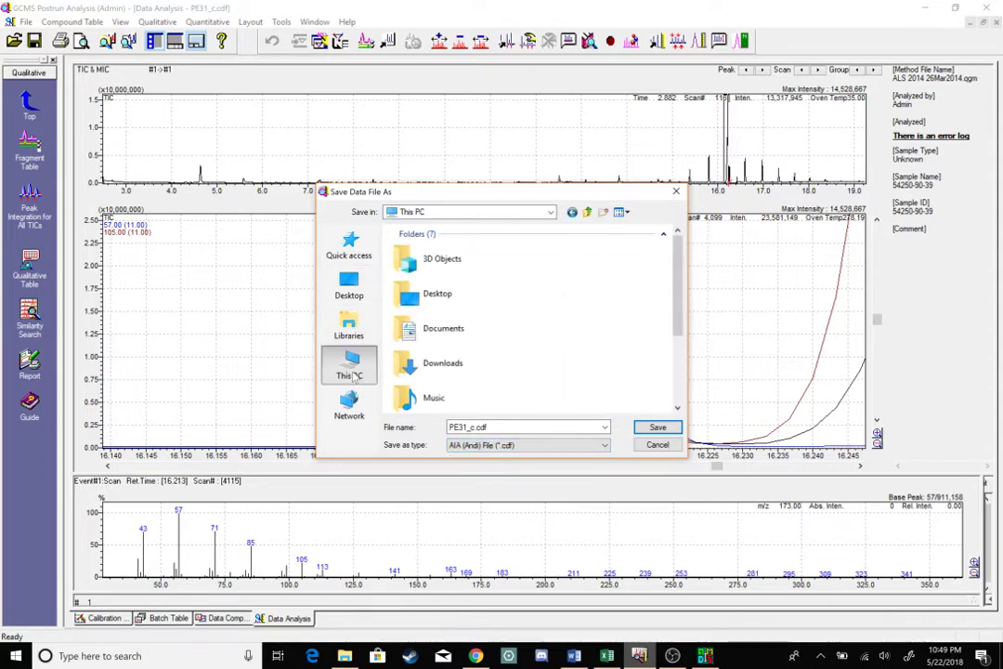
pyautogui.scroll(-5, 446, 372)
pyautogui.doubleClick(448, 403)
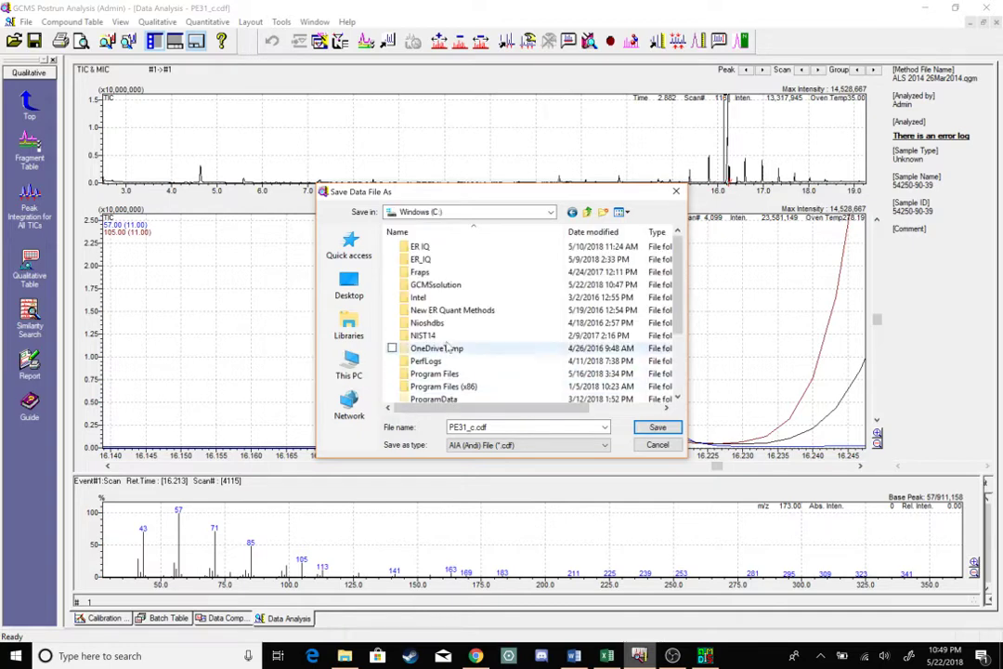
pyautogui.scroll(-2, 460, 377)
pyautogui.scroll(2, 469, 385)
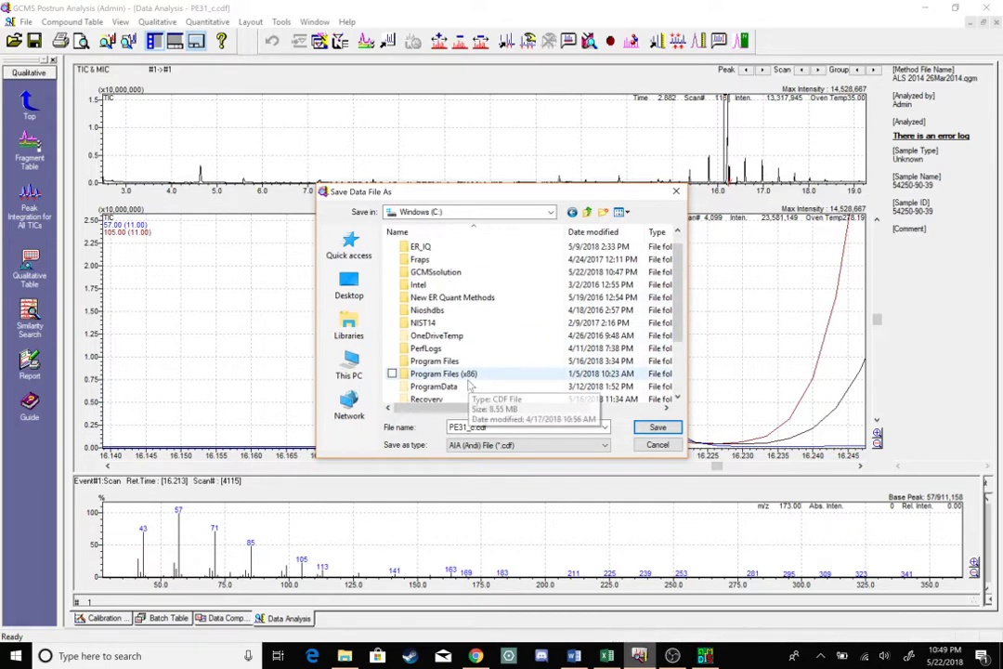
pyautogui.doubleClick(438, 272)
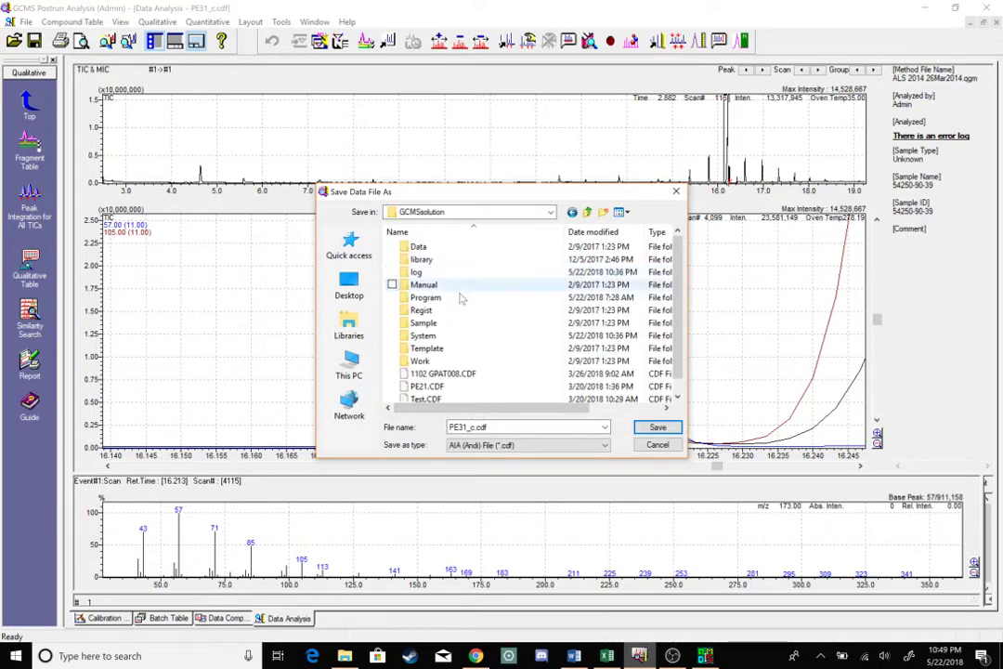
pyautogui.scroll(-1, 464, 325)
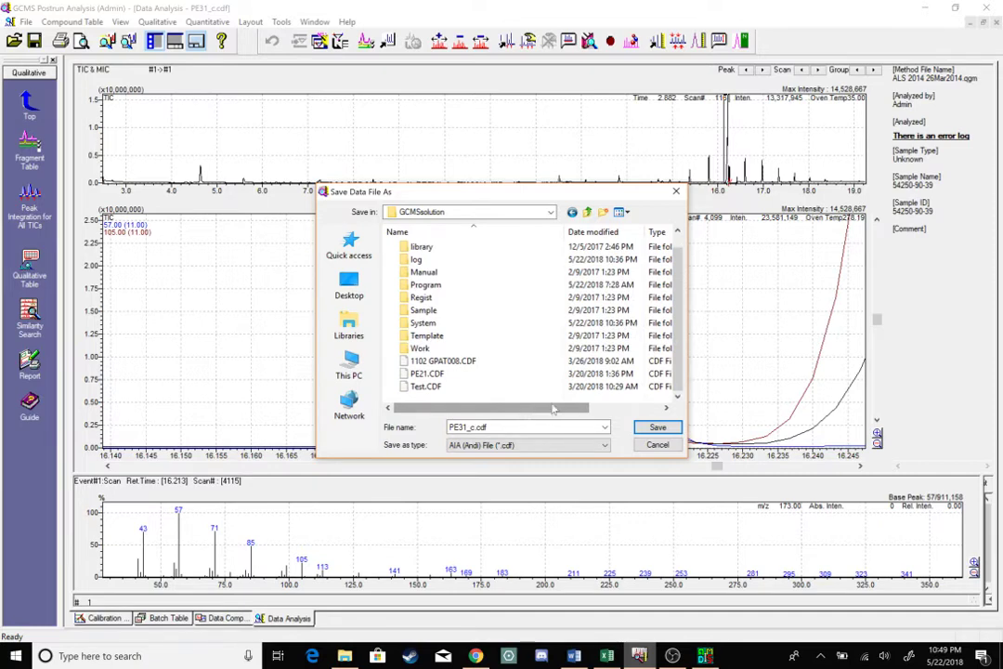
pyautogui.click(660, 429)
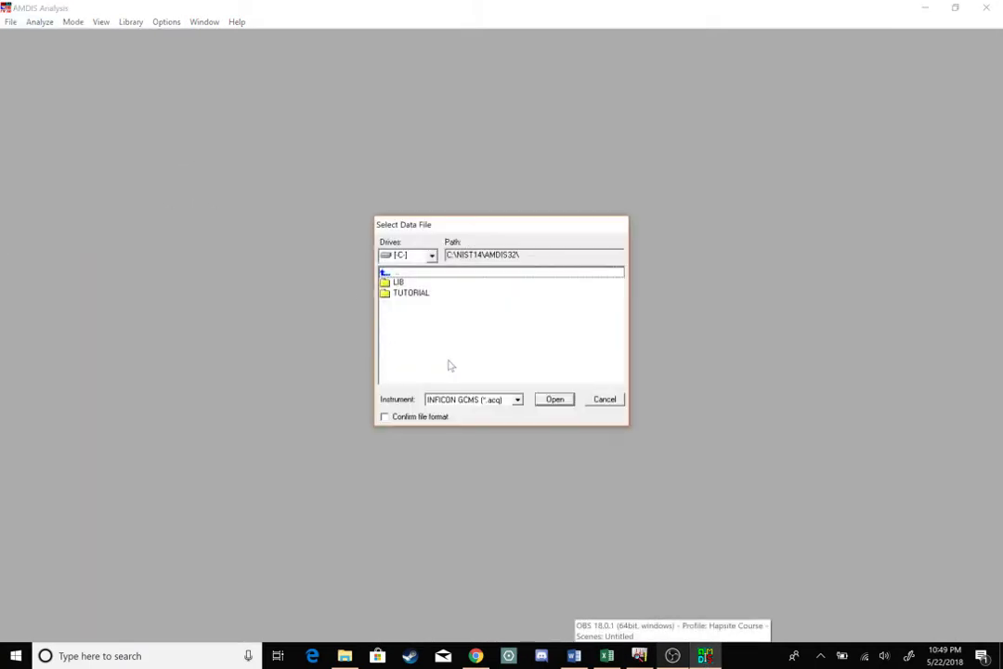
# Load PE31_c.CDF from C:\GCMSsolution into AMDIS, listing all file types
pyautogui.click(517, 400)
pyautogui.scroll(3, 470, 432)
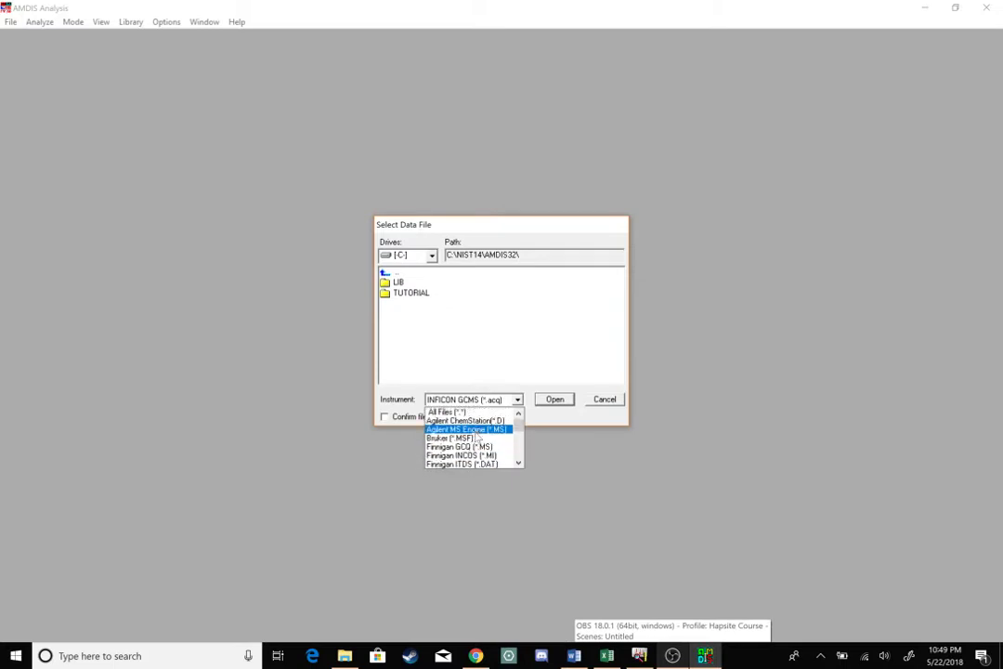
pyautogui.click(457, 413)
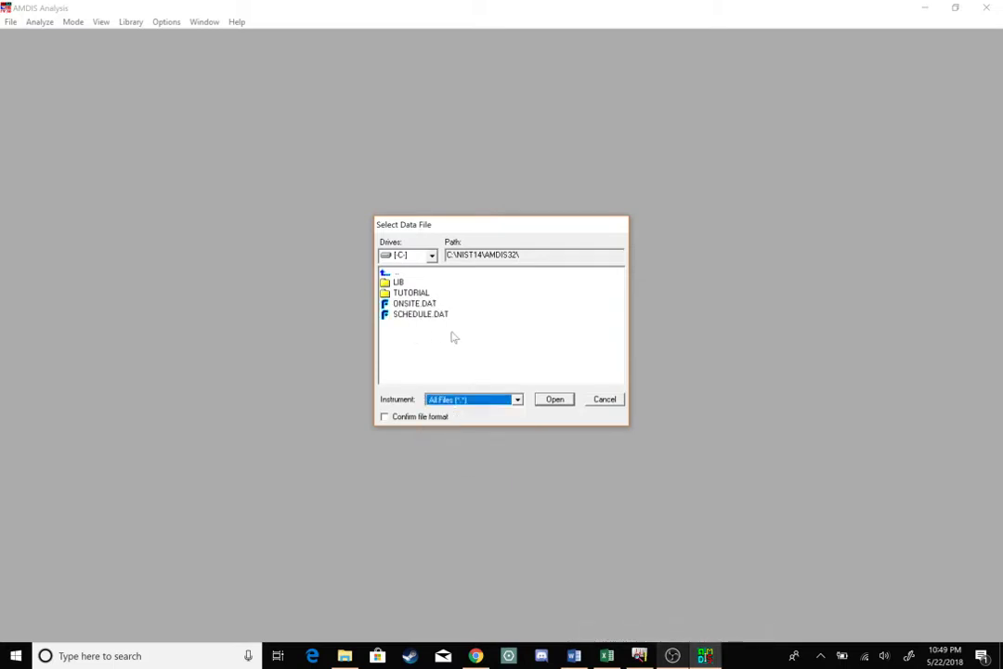
pyautogui.click(505, 347)
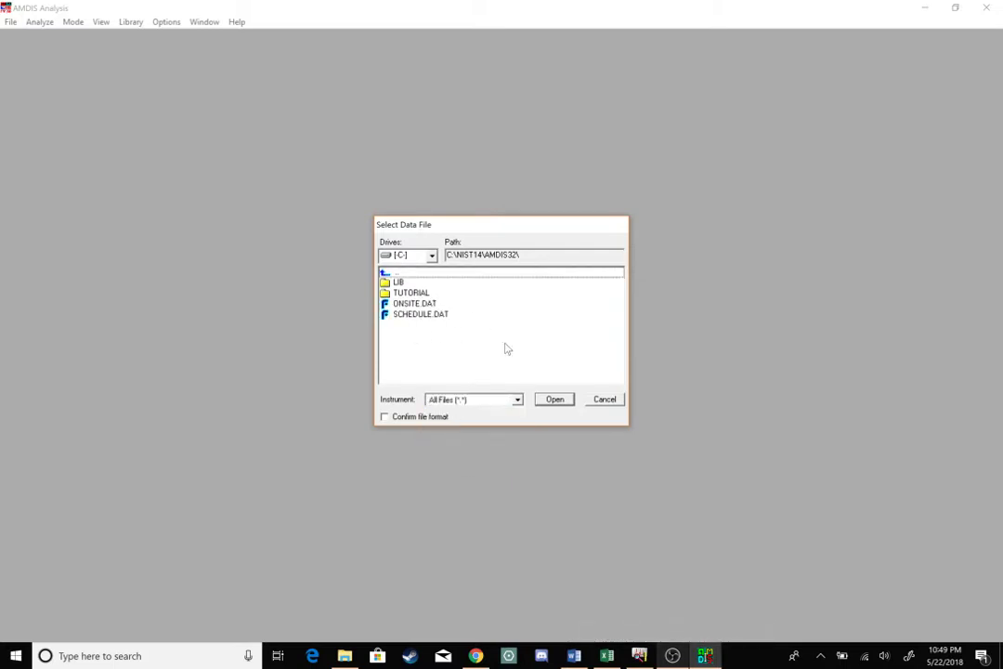
pyautogui.click(396, 274)
pyautogui.doubleClick(398, 274)
pyautogui.doubleClick(398, 272)
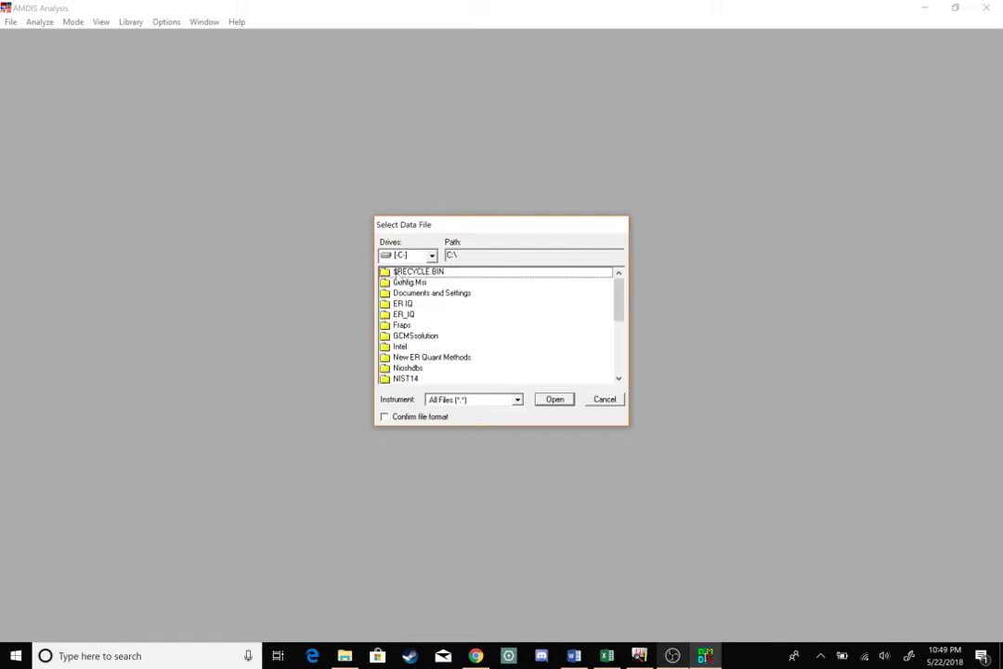
pyautogui.doubleClick(430, 336)
pyautogui.scroll(-2, 431, 340)
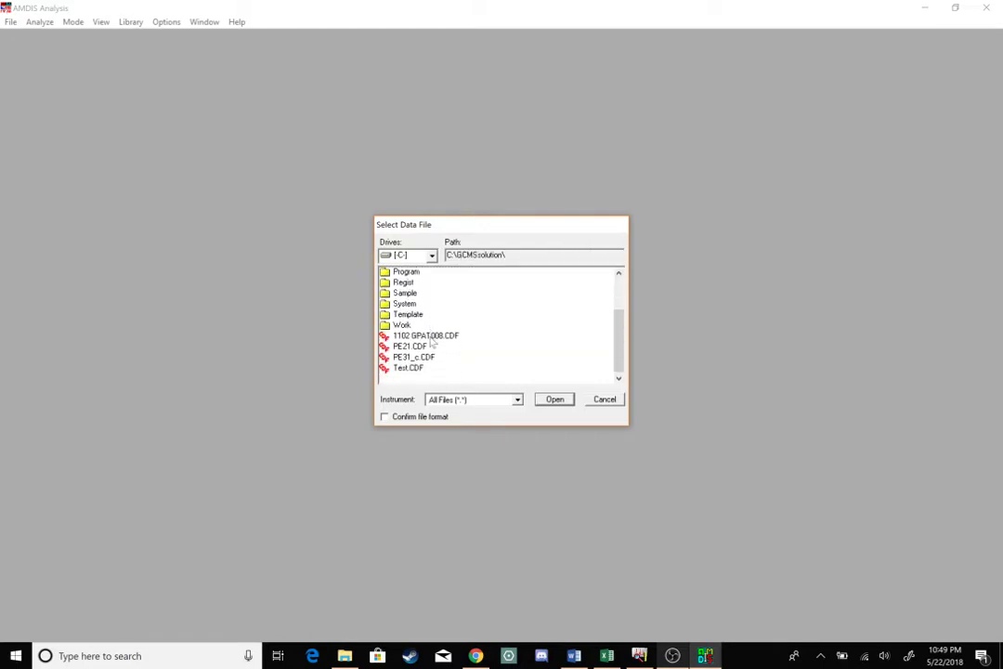
pyautogui.click(420, 359)
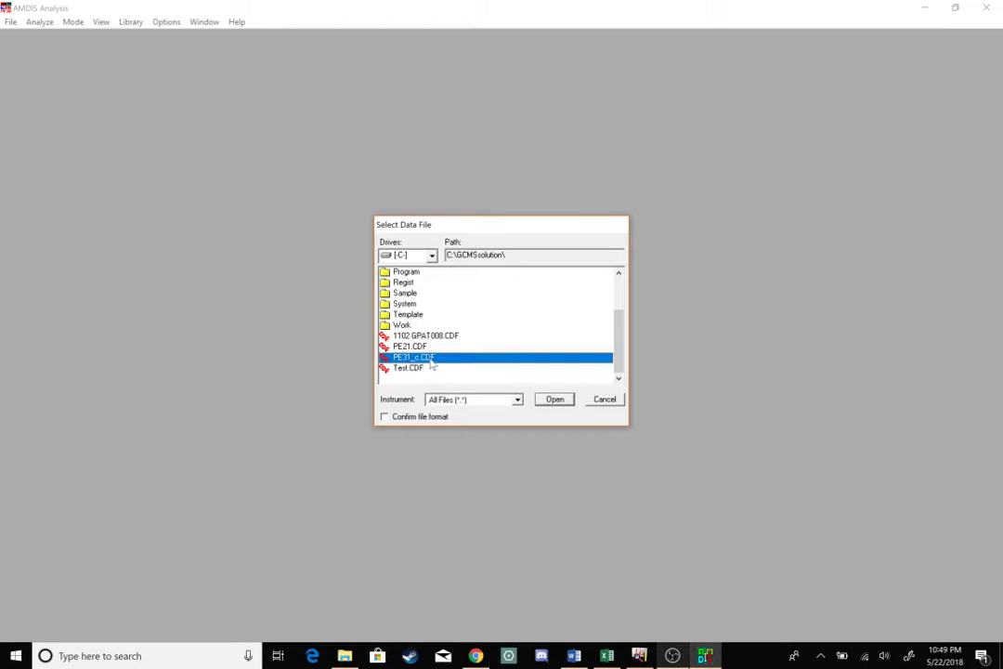
pyautogui.doubleClick(420, 358)
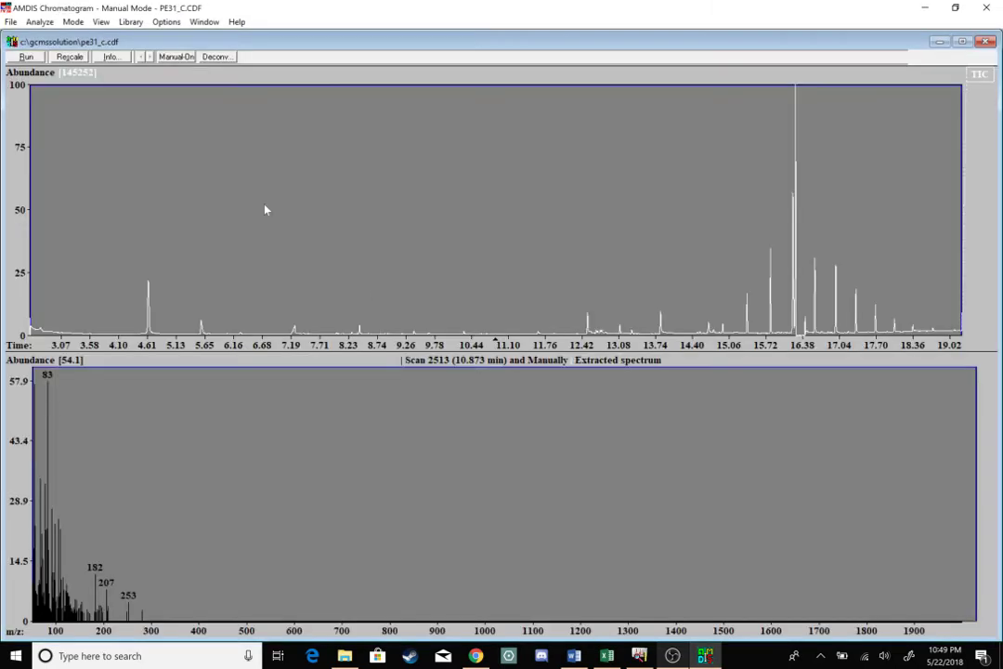
# Run deconvolution on PE31_C and zoom the chromatogram to the 16.0–16.3 min peaks
pyautogui.click(26, 57)
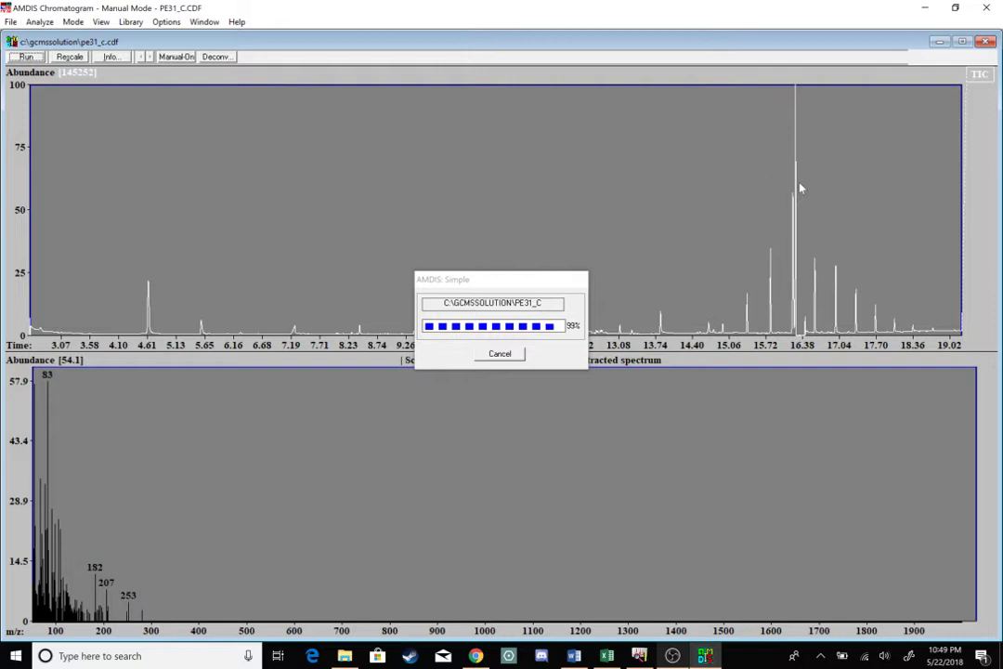
pyautogui.moveTo(784, 120); pyautogui.dragTo(796, 193)
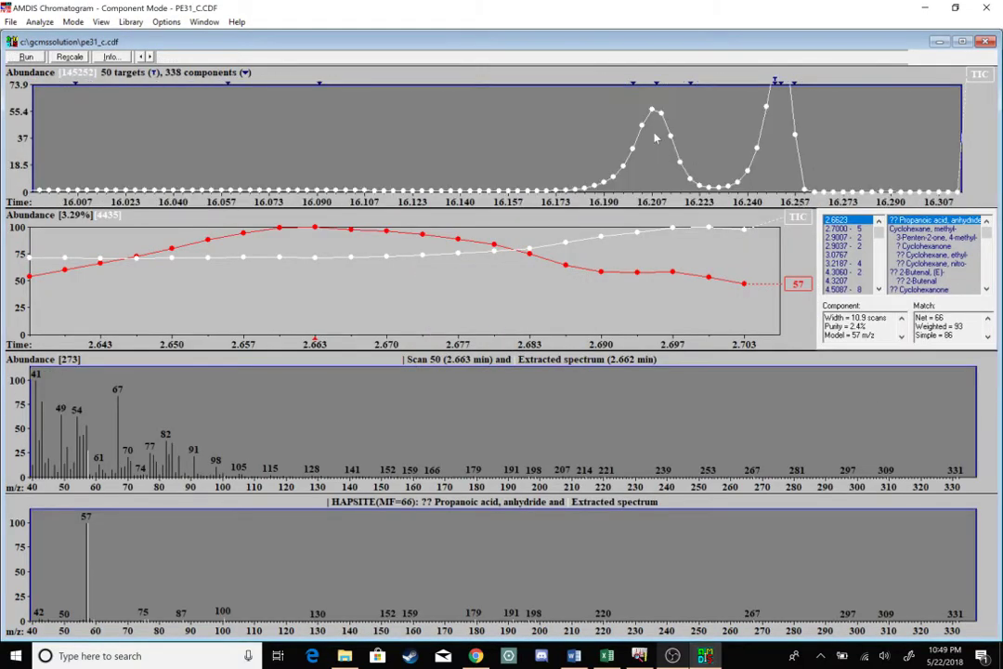
# Compare the components from 16.200 to 16.250 min, ending on scan 4113 at 16.207 min
pyautogui.click(655, 87)
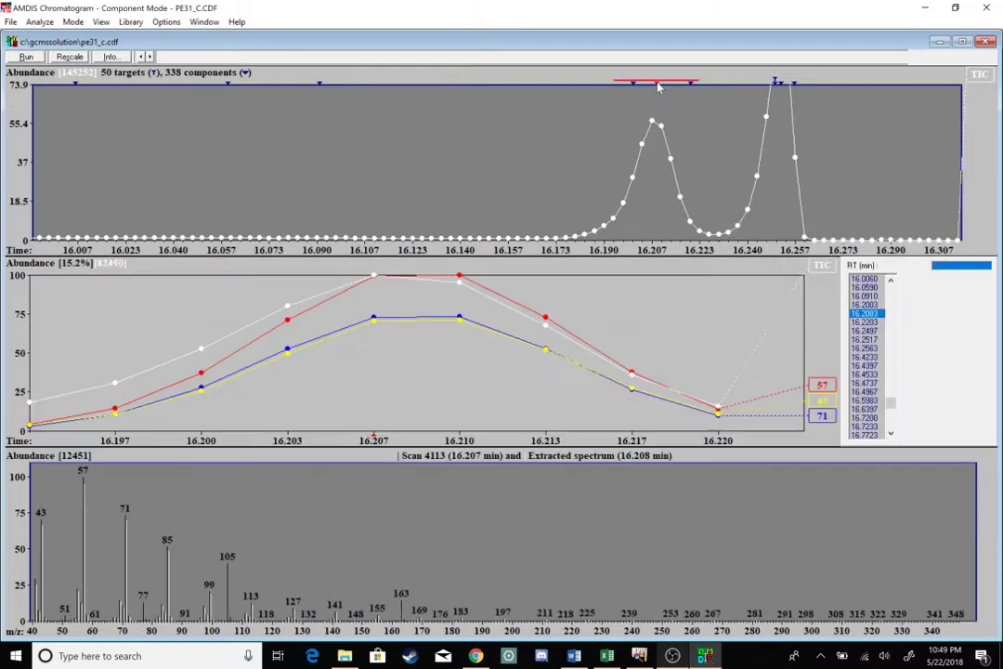
pyautogui.click(634, 85)
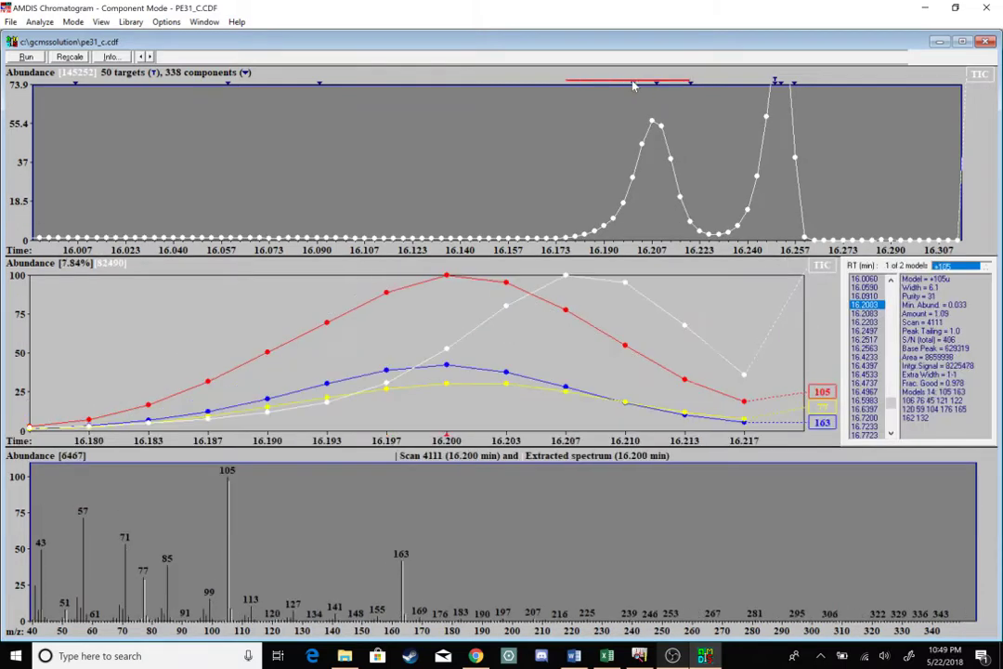
pyautogui.click(692, 85)
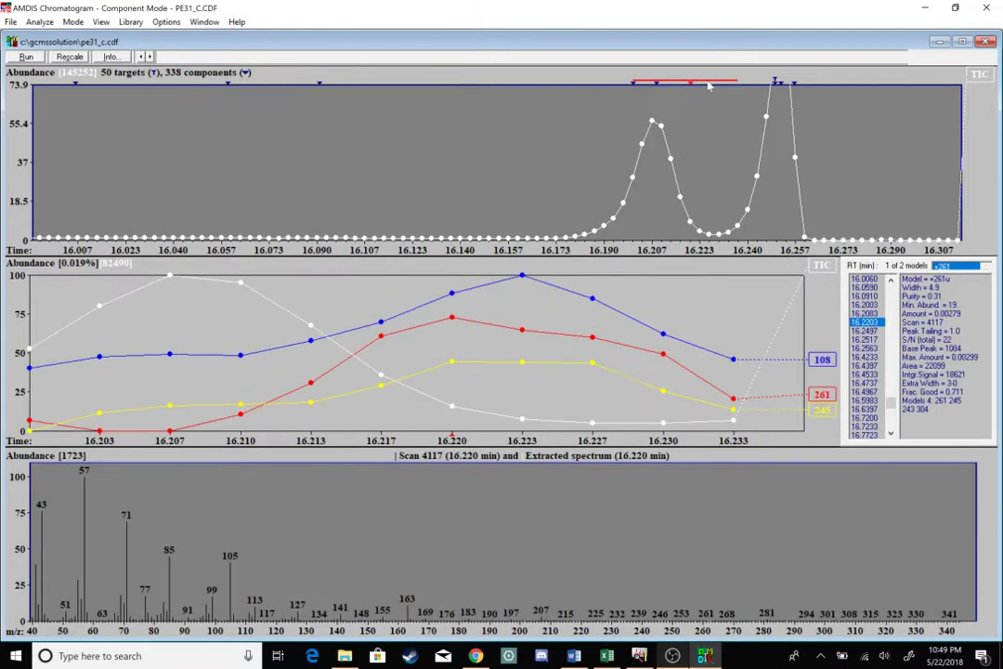
pyautogui.click(778, 83)
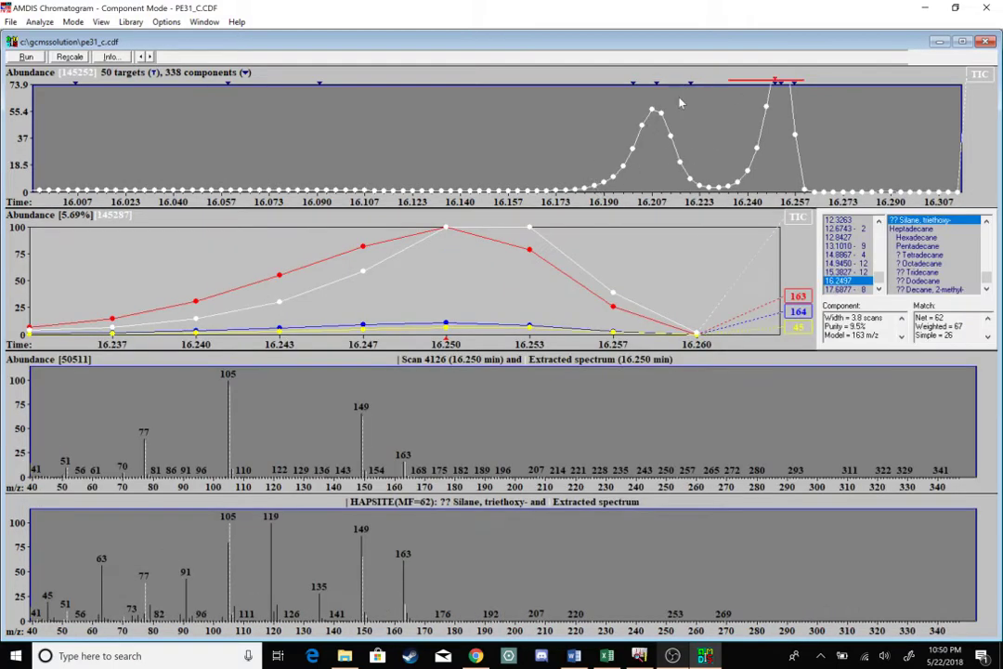
pyautogui.click(652, 133)
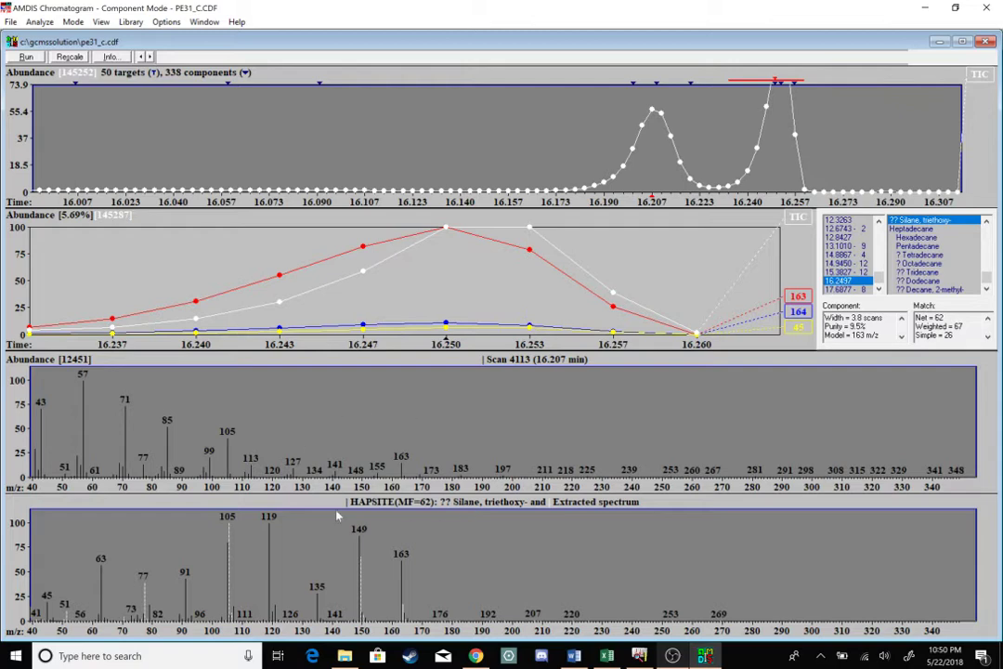
pyautogui.click(635, 152)
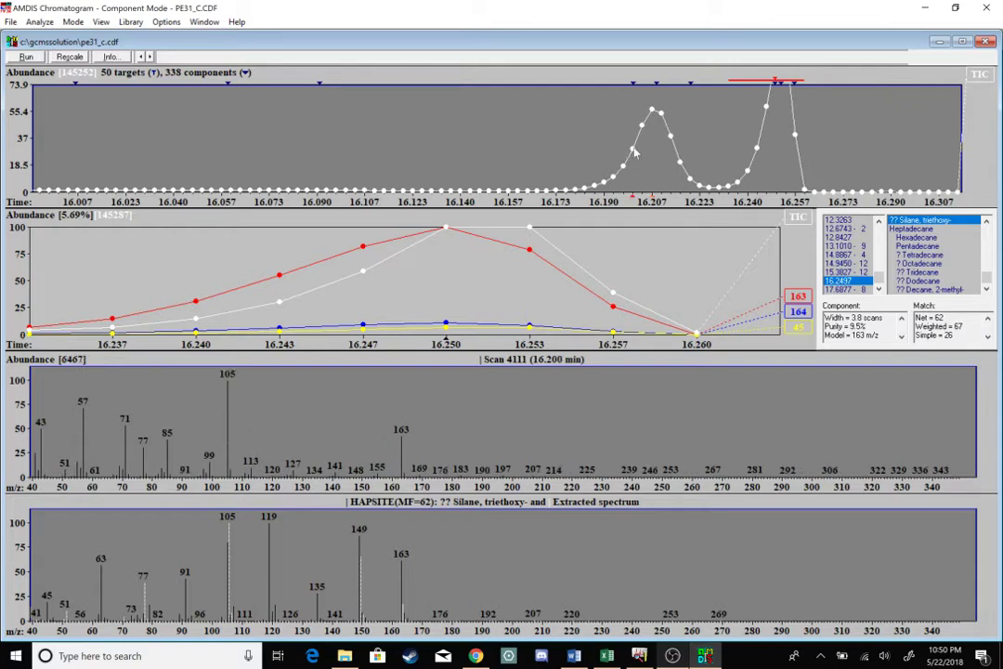
pyautogui.click(654, 152)
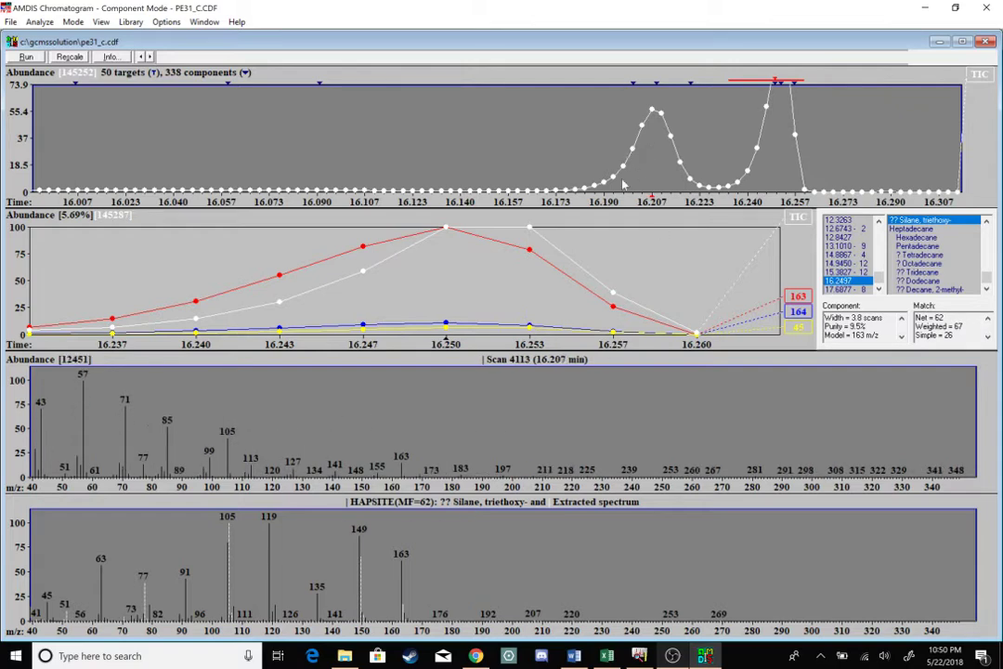
# Add scan 4113 to the NIST search list and launch NIST MS Search
pyautogui.rightClick(488, 412)
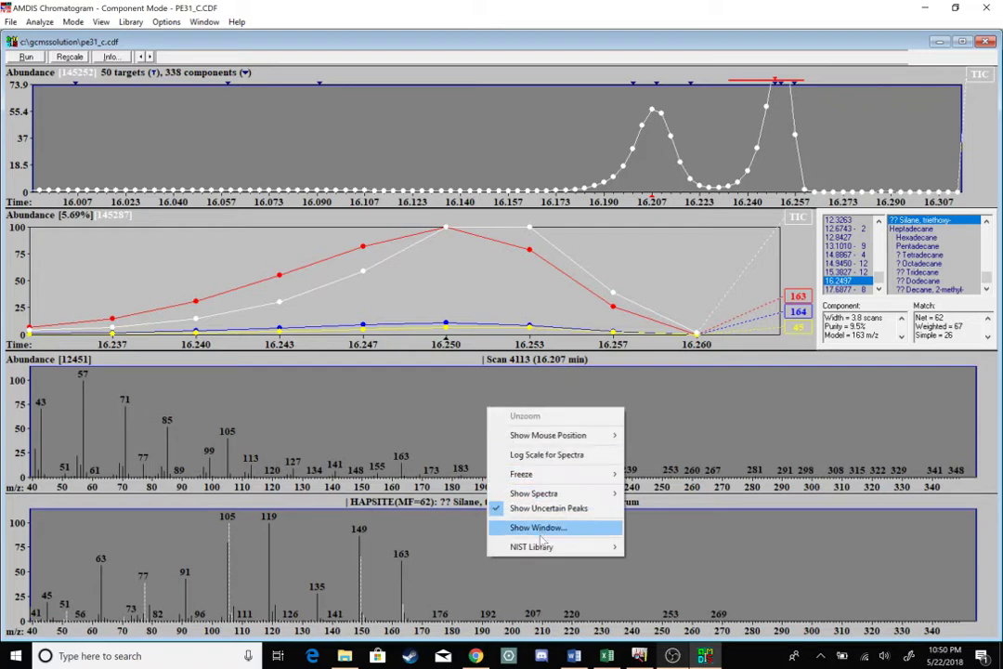
pyautogui.moveTo(544, 548)
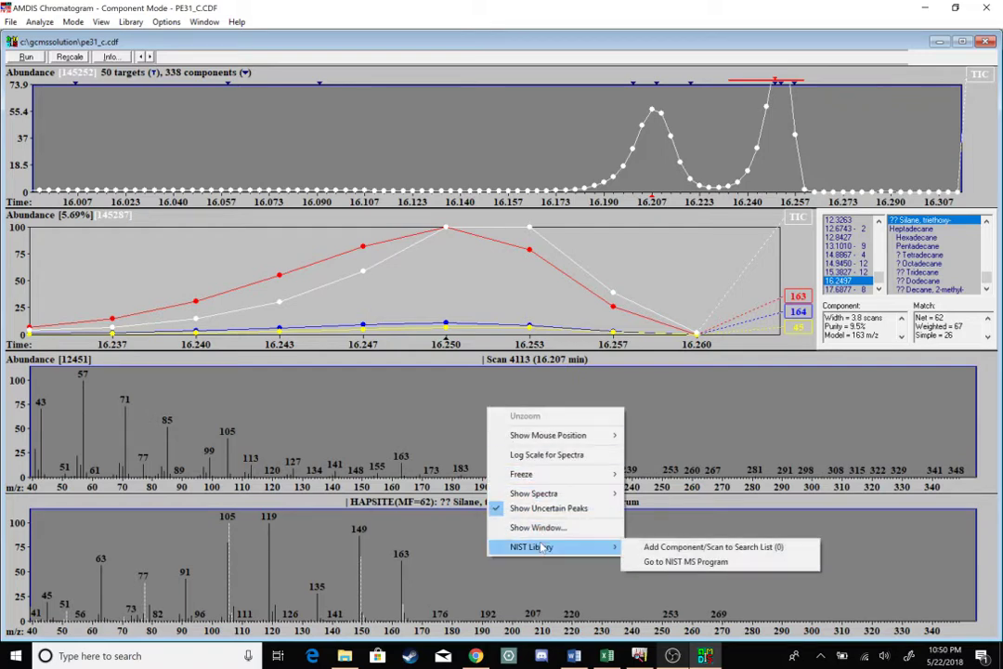
pyautogui.click(665, 548)
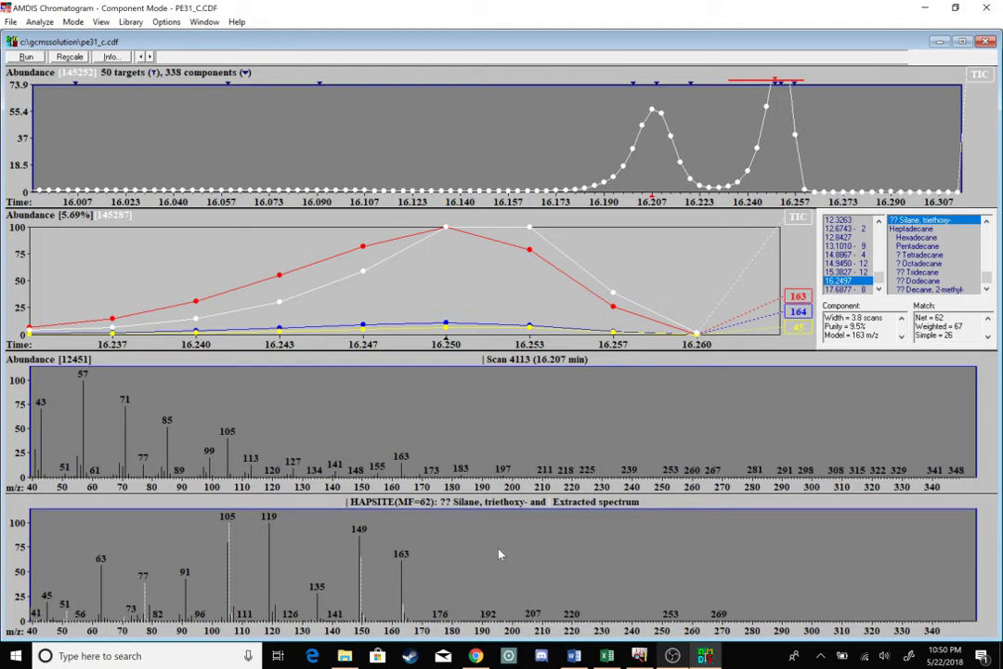
pyautogui.rightClick(563, 441)
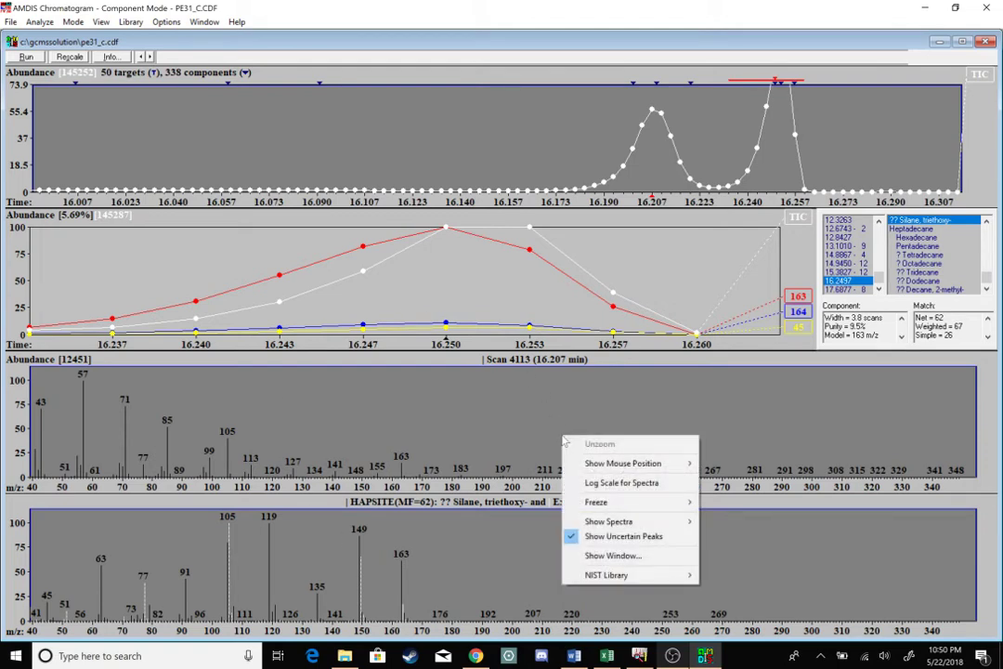
pyautogui.moveTo(671, 576)
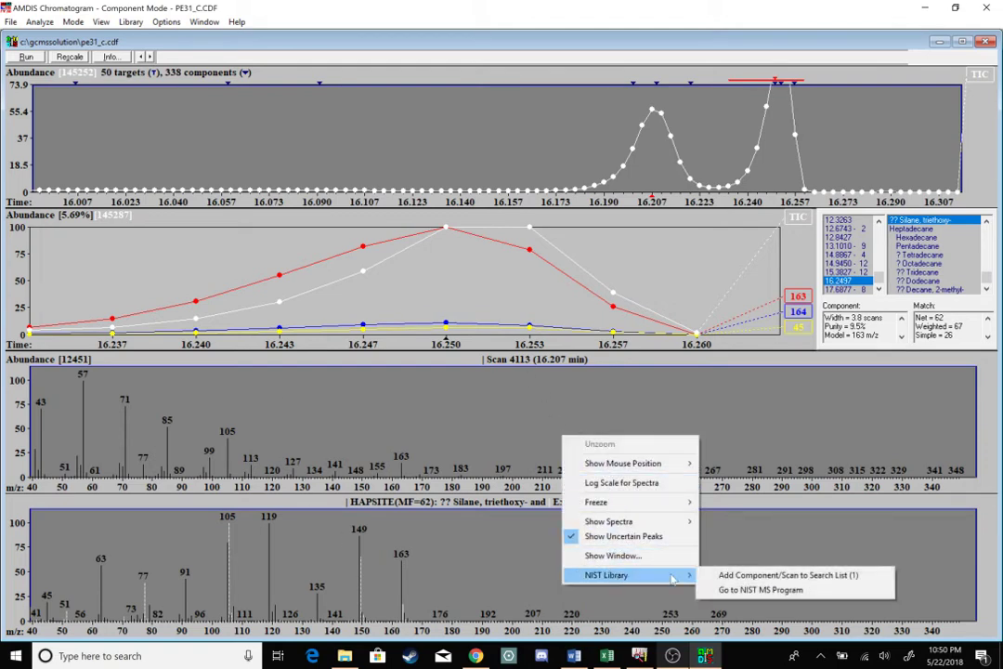
pyautogui.click(757, 590)
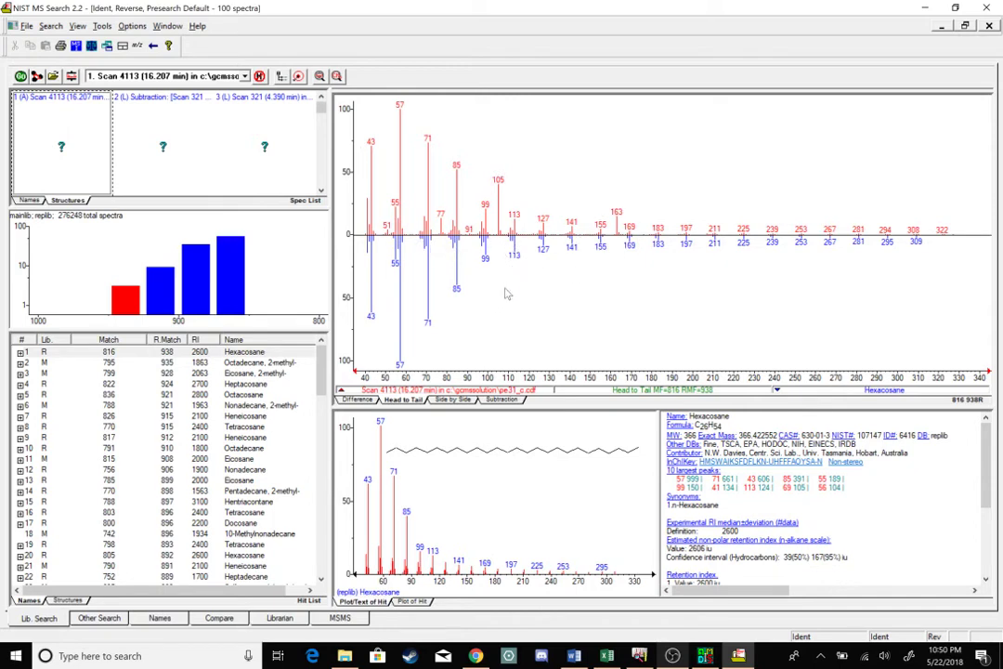
# Library-search the Hexacosane-subtracted residual and compare it head-to-tail with Benzamide, N-propyl-
pyautogui.click(503, 399)
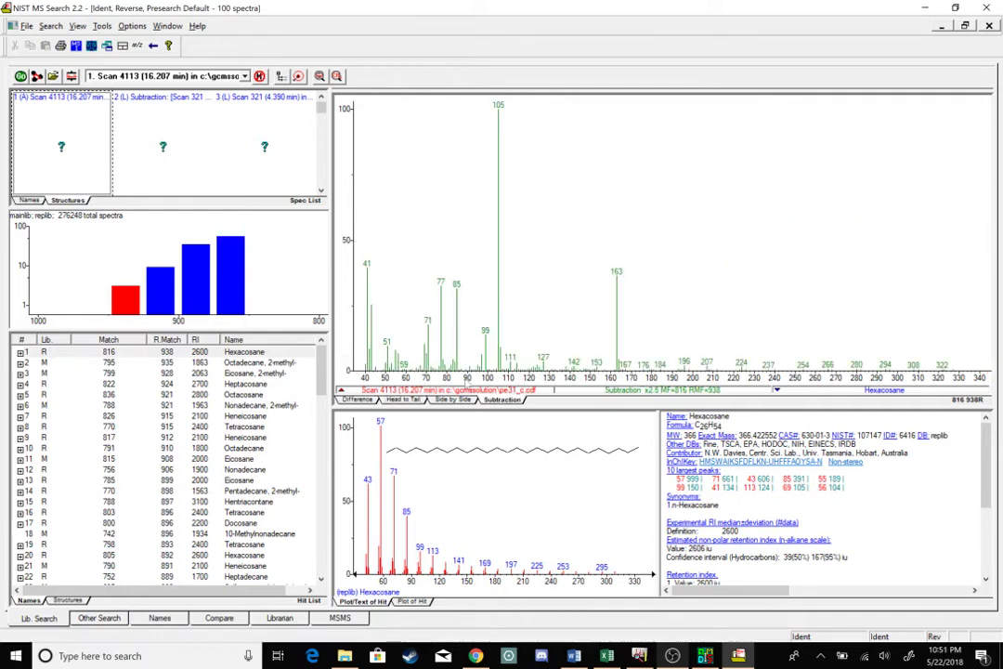
pyautogui.rightClick(639, 212)
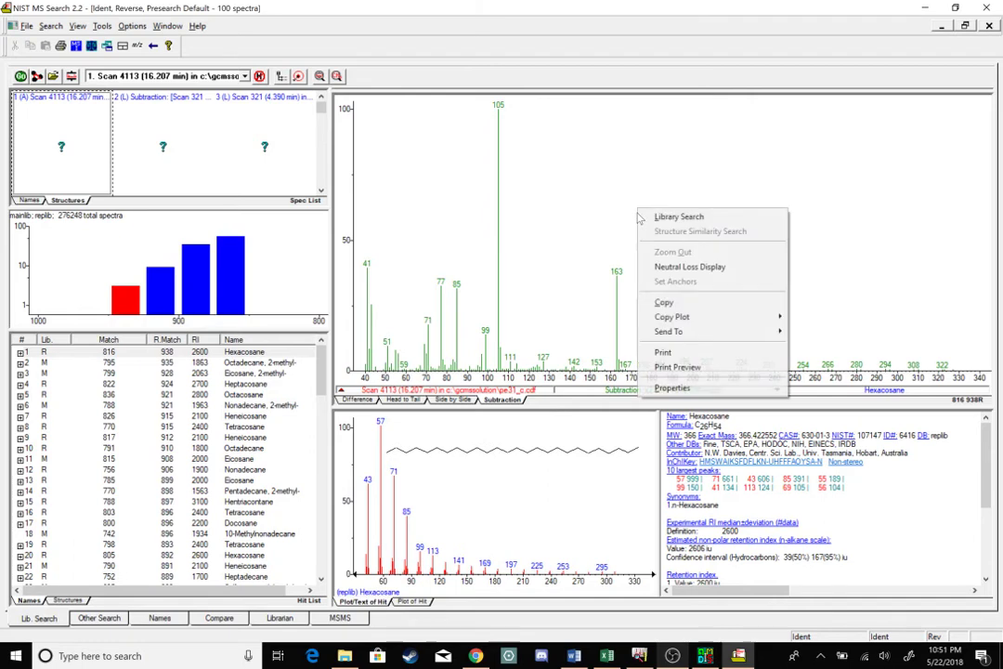
pyautogui.click(678, 216)
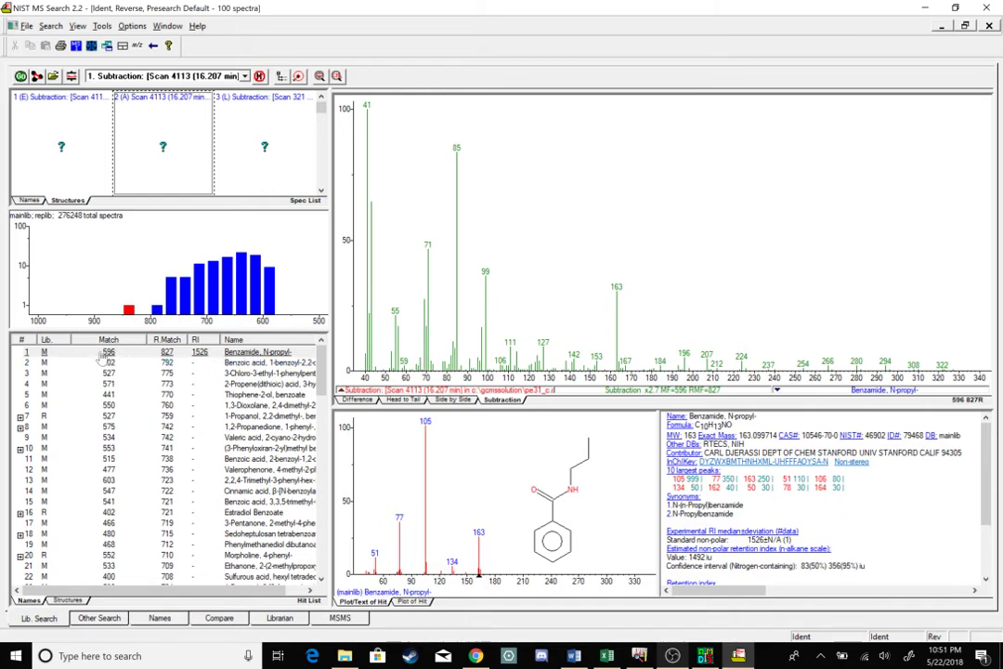
pyautogui.click(394, 400)
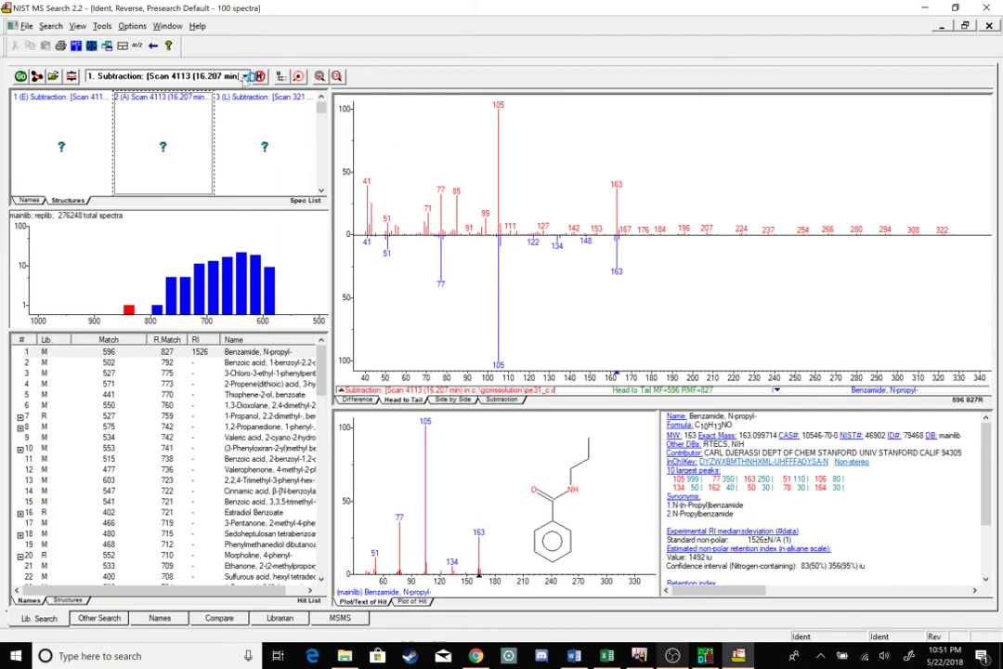
# Switch back to scan 4113 (16.207 min) results and view its Hexacosane-subtracted residual spectrum
pyautogui.click(209, 75)
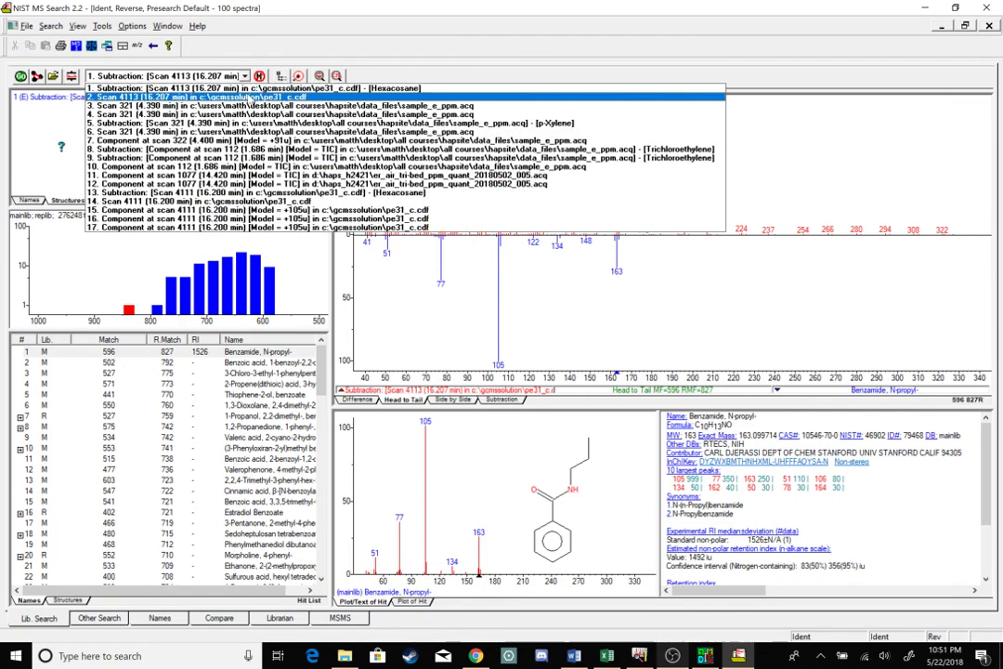
pyautogui.click(260, 96)
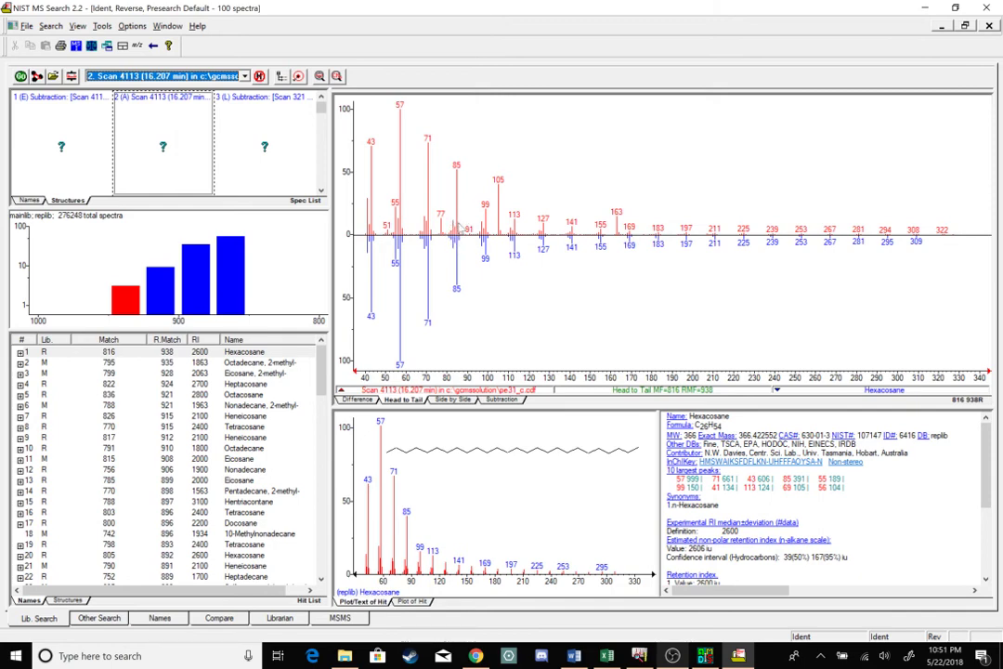
pyautogui.click(511, 401)
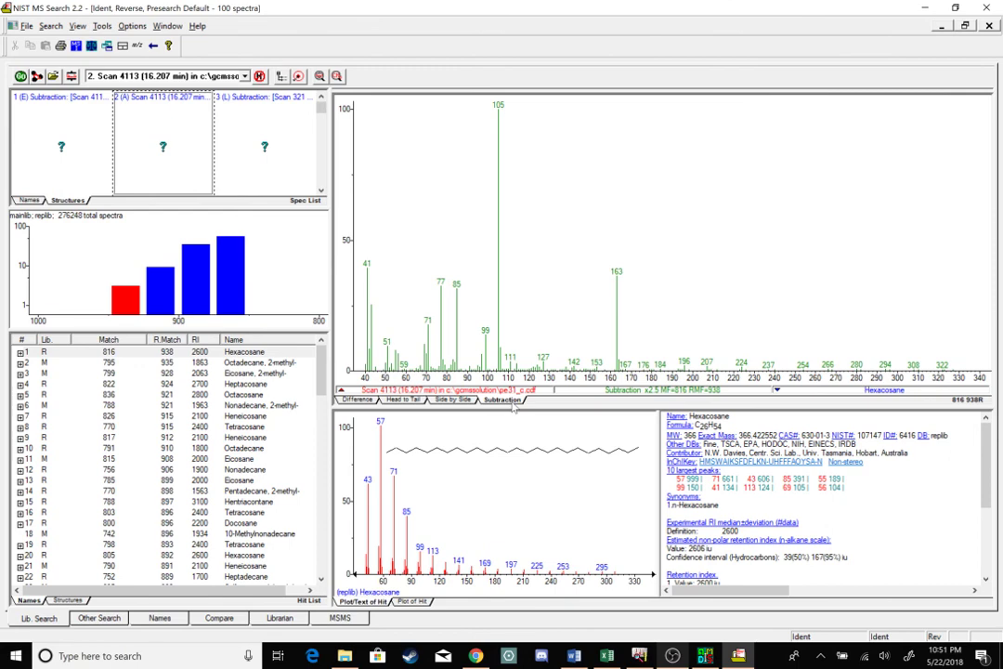
pyautogui.click(672, 656)
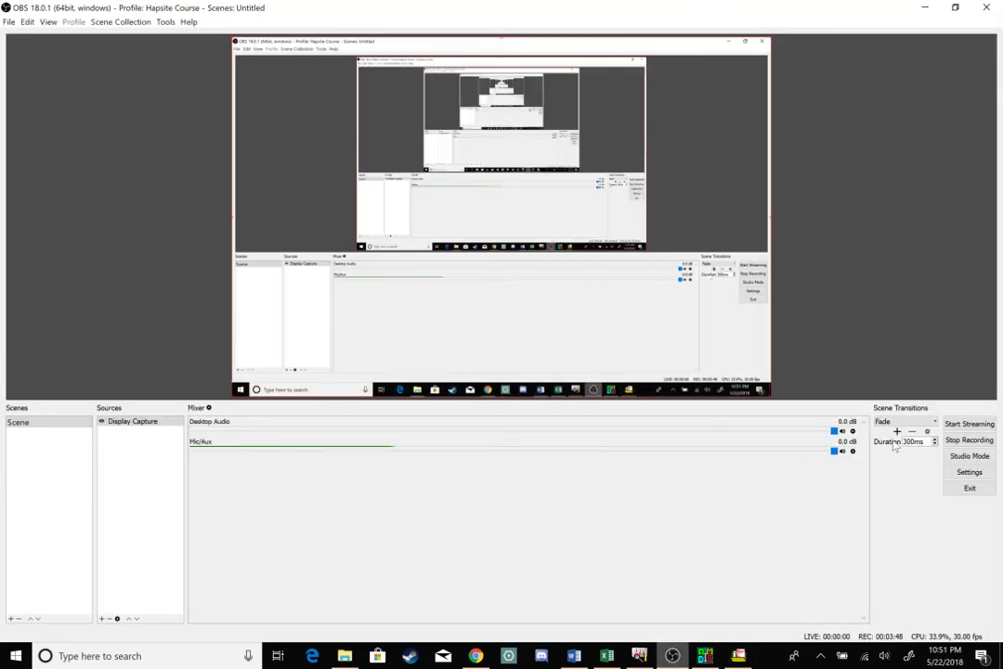